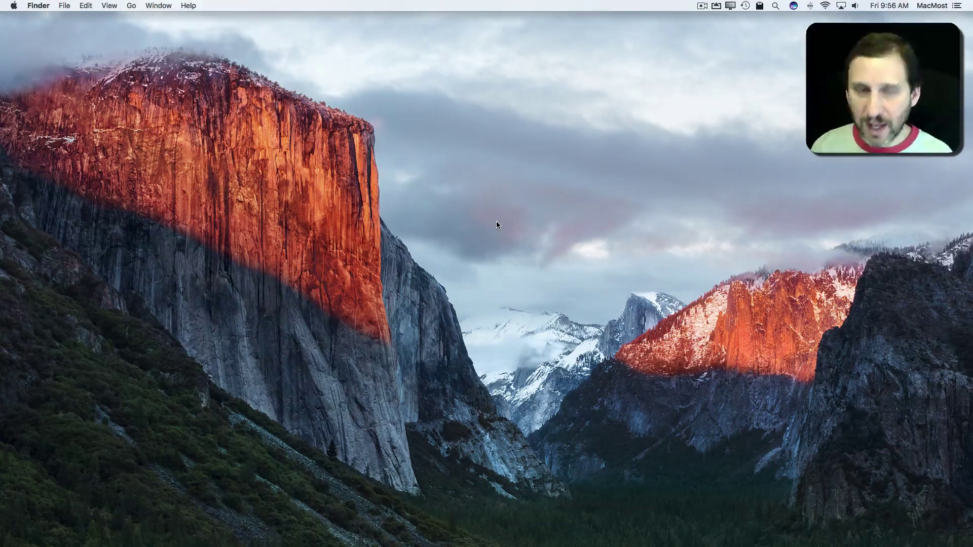
Step: Open a new Finder window from the File menu, showing the Documents folder
left_click(71, 5)
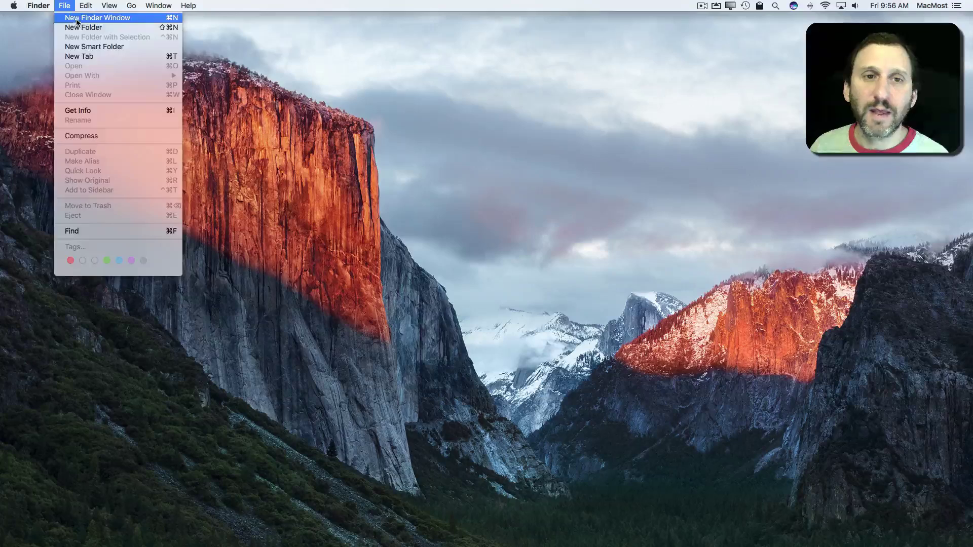
left_click(76, 22)
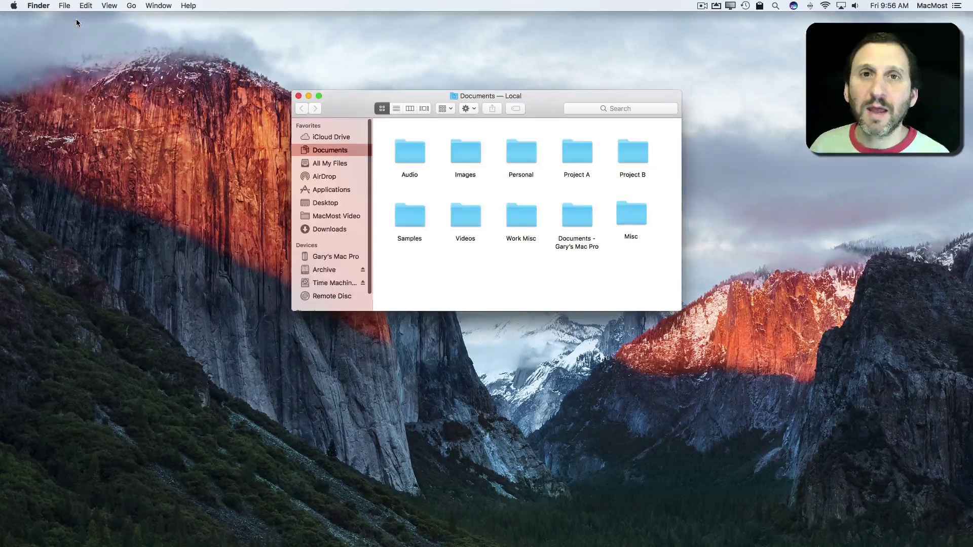
left_click(617, 109)
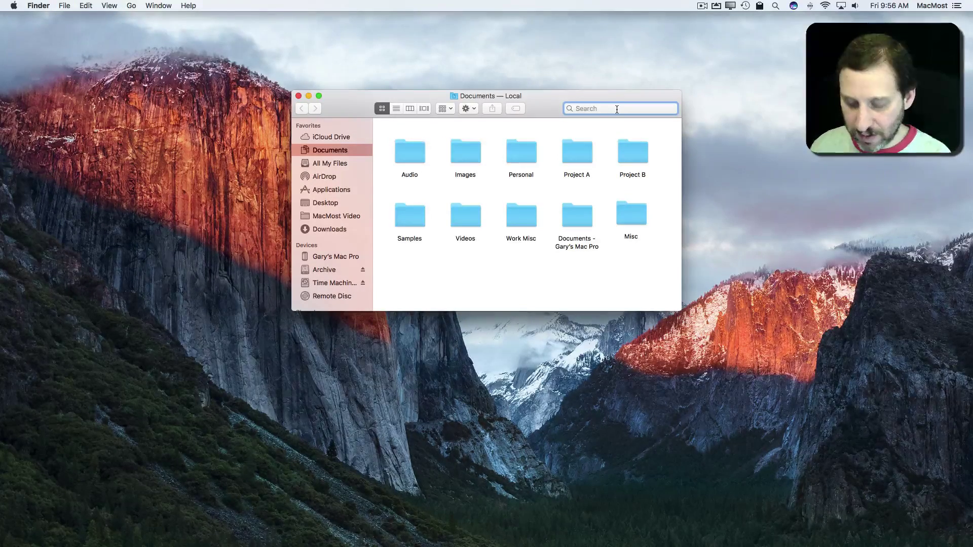
type(".txt")
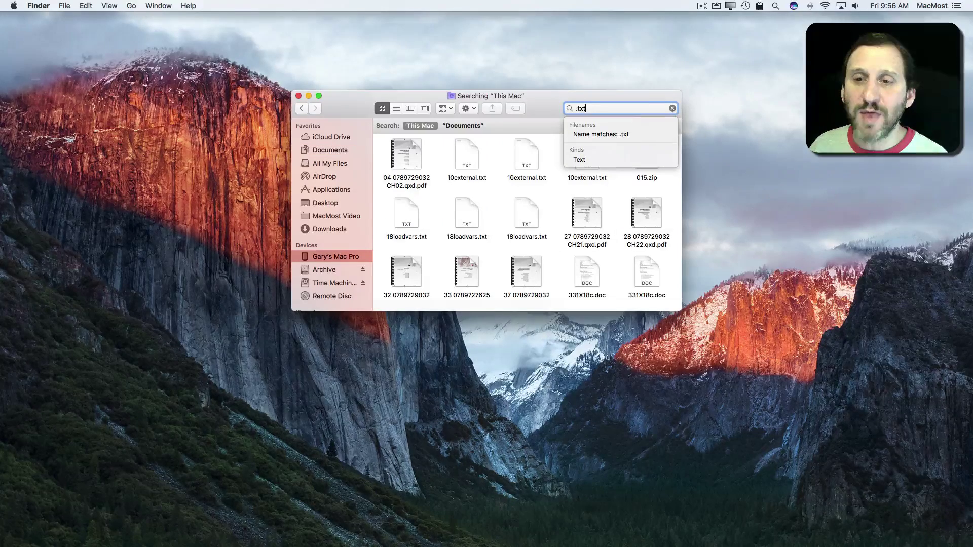
key("Down")
key("Down")
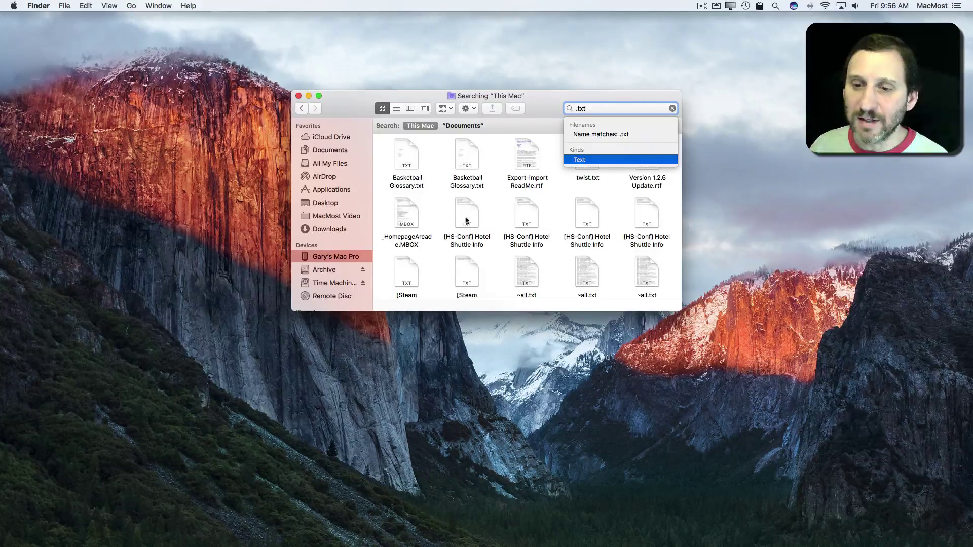
scroll(569, 262, "down", 3)
scroll(570, 262, "up", 2)
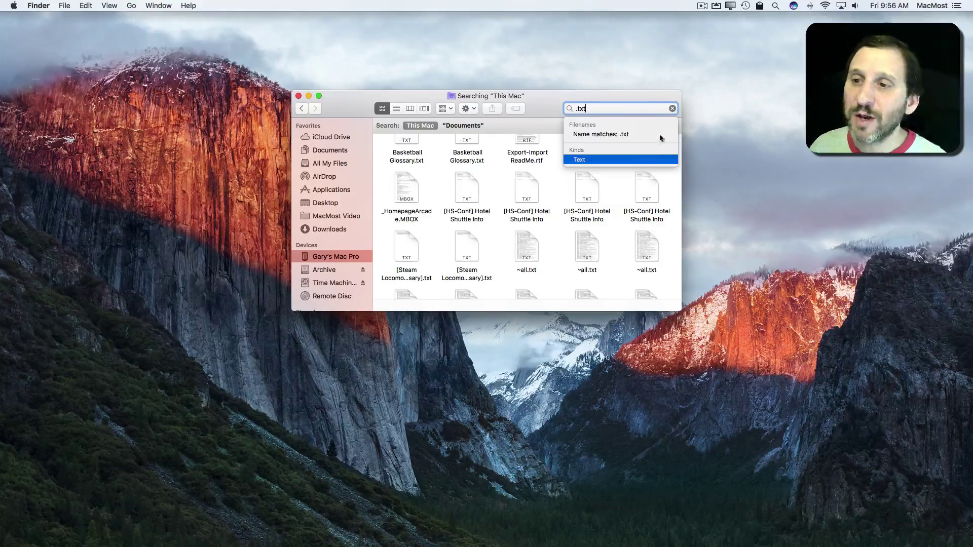
left_click(672, 108)
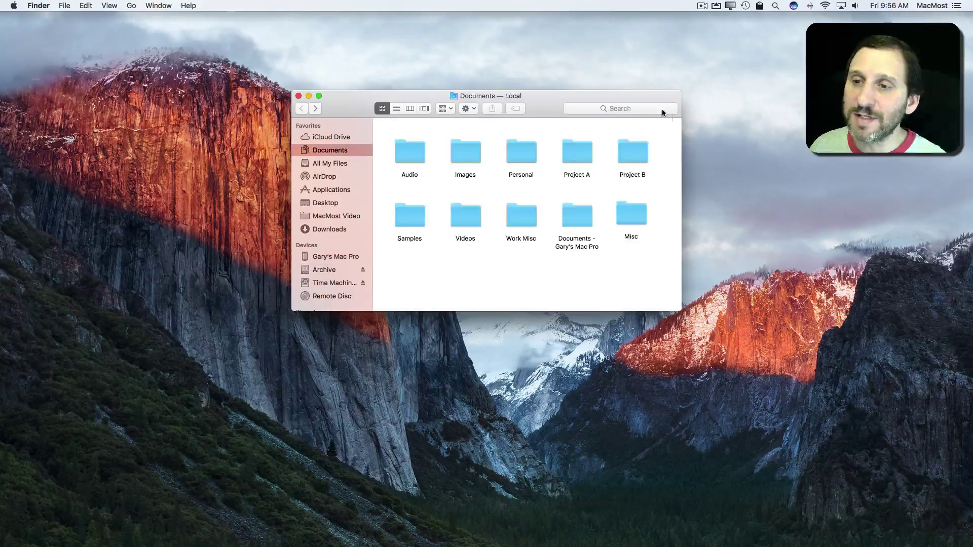
Step: Start a new search with a 'Kind is Any' criterion row and show its attribute choices
left_click(622, 109)
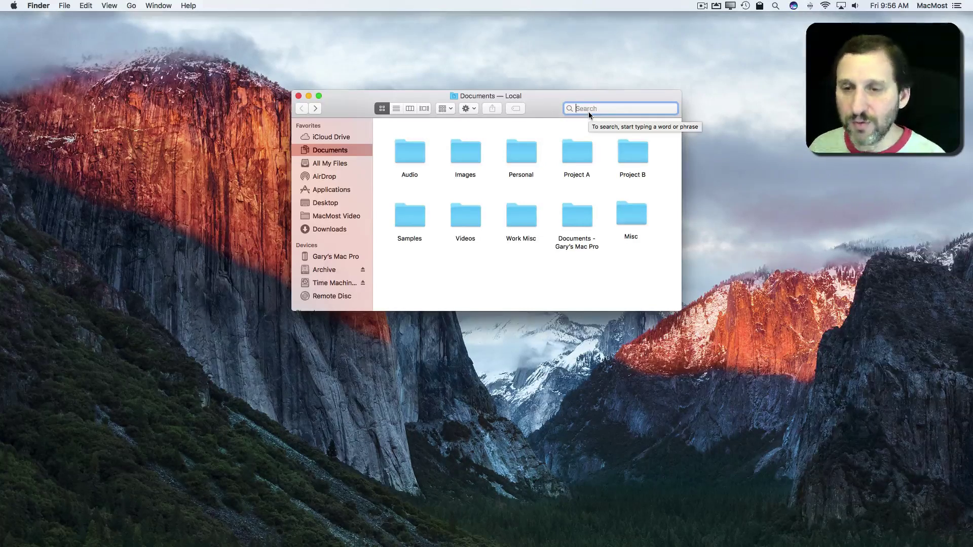
key("super+f")
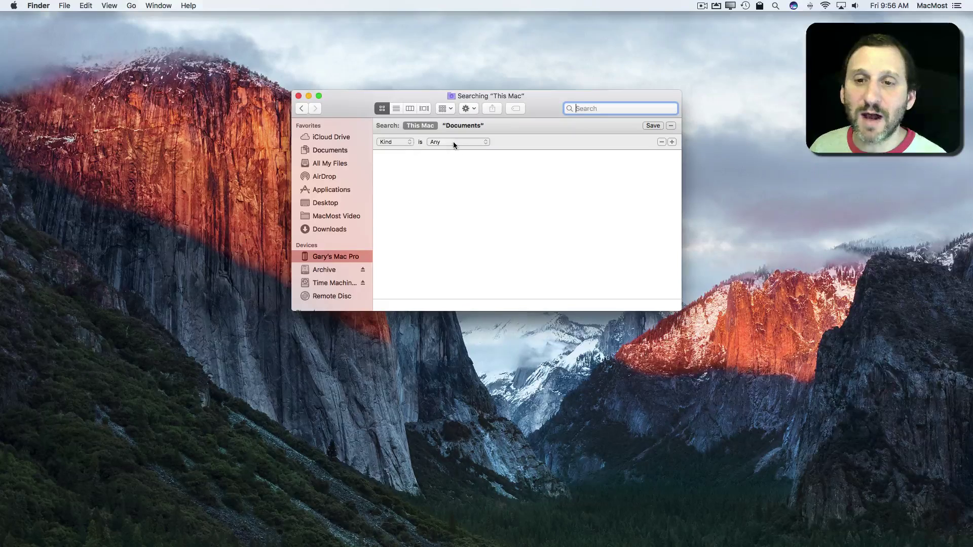
left_click(399, 141)
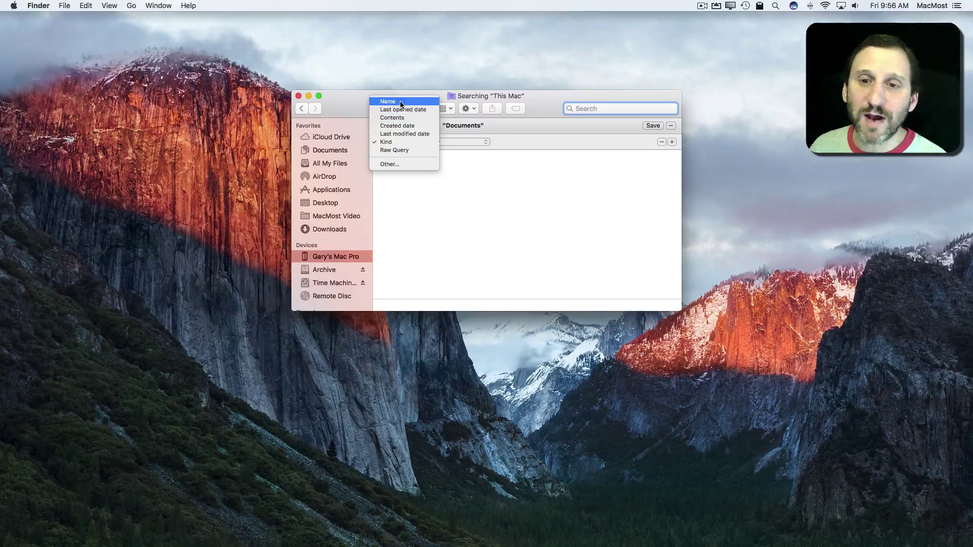
Step: Choose Other… and filter the attribute list by 'ext' to pick File extension
left_click(404, 164)
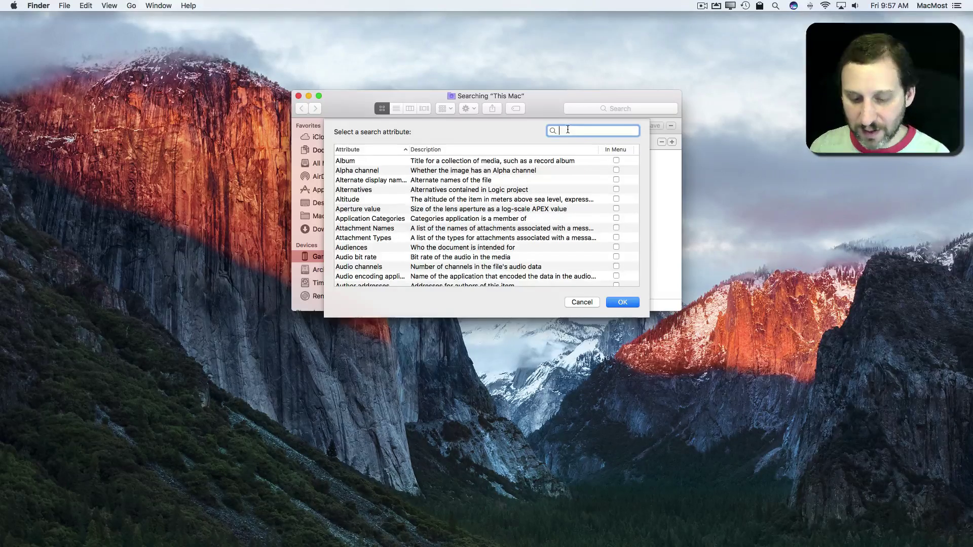
type("ext")
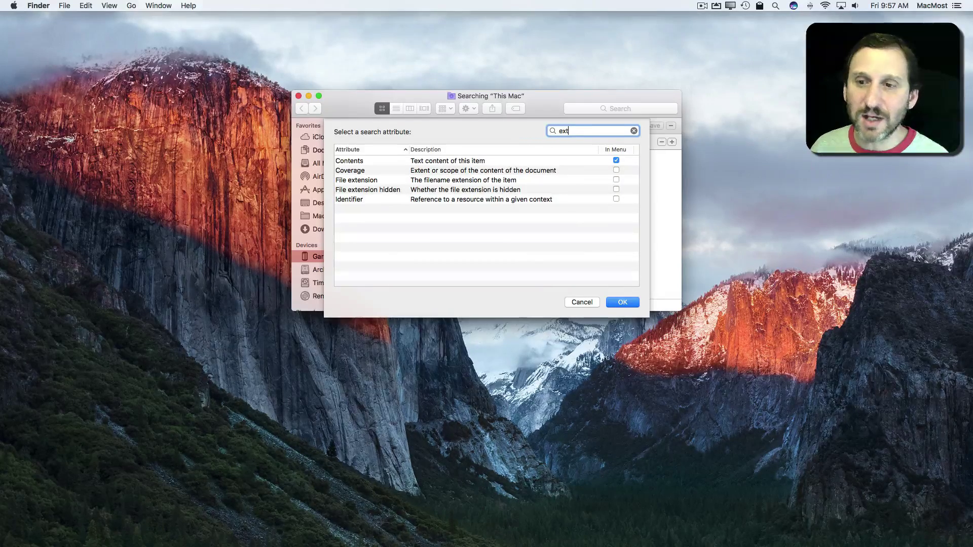
left_click(357, 181)
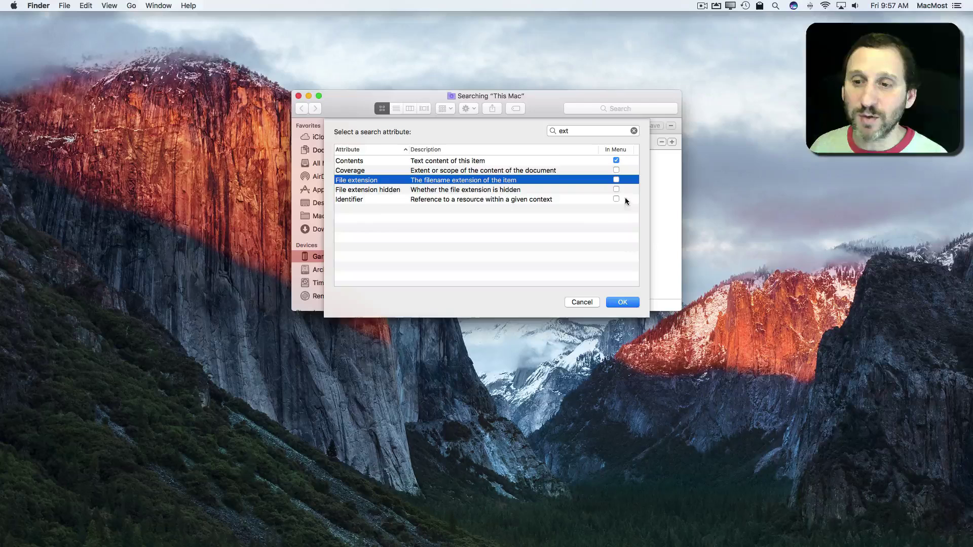
Step: Confirm File extension as the attribute and enter txt as the value to match
left_click(623, 302)
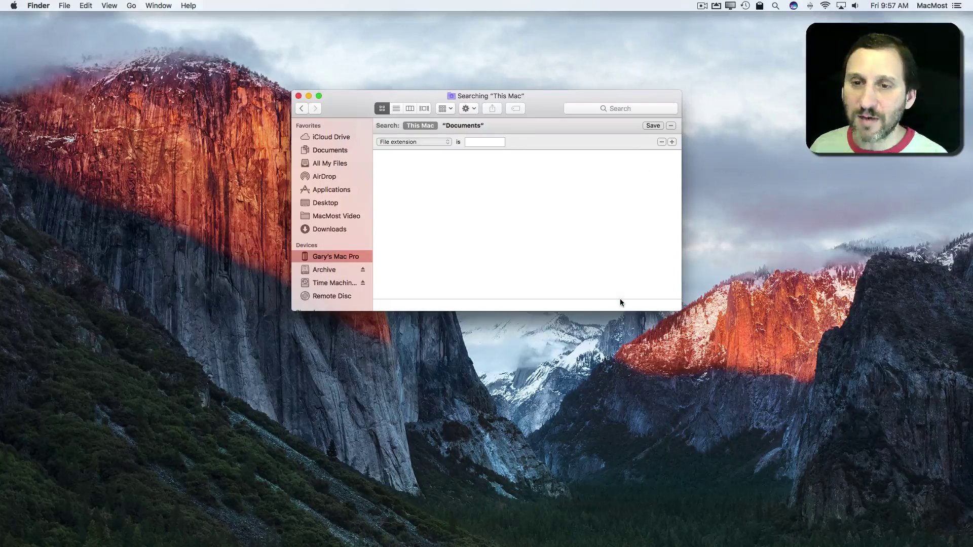
left_click(482, 141)
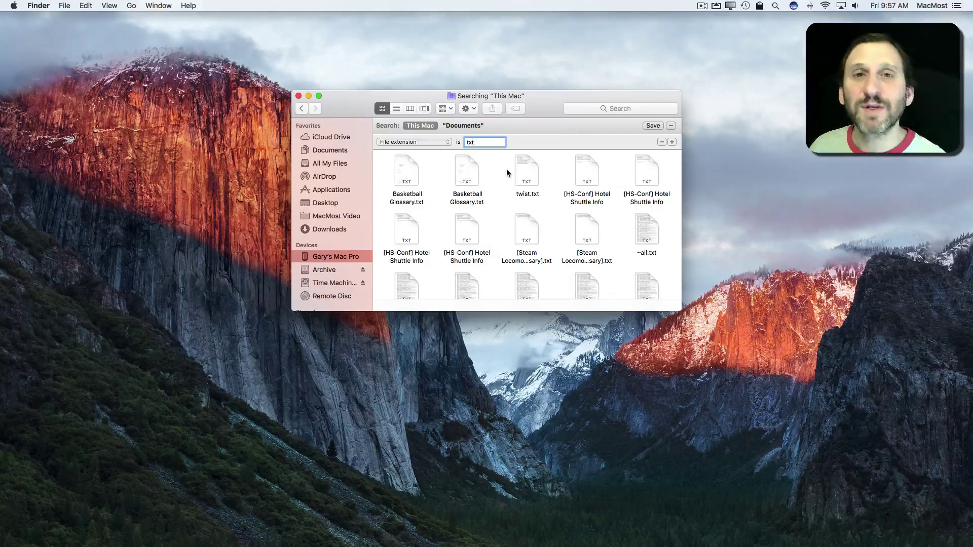
Step: Save the txt search as a smart folder named 'By Extension' in the sidebar
left_click(653, 126)
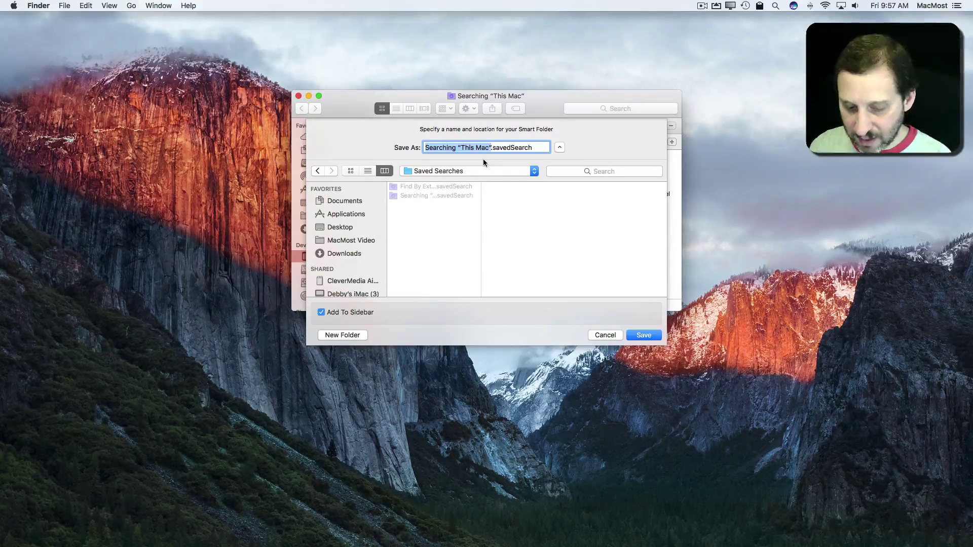
type("By Ext")
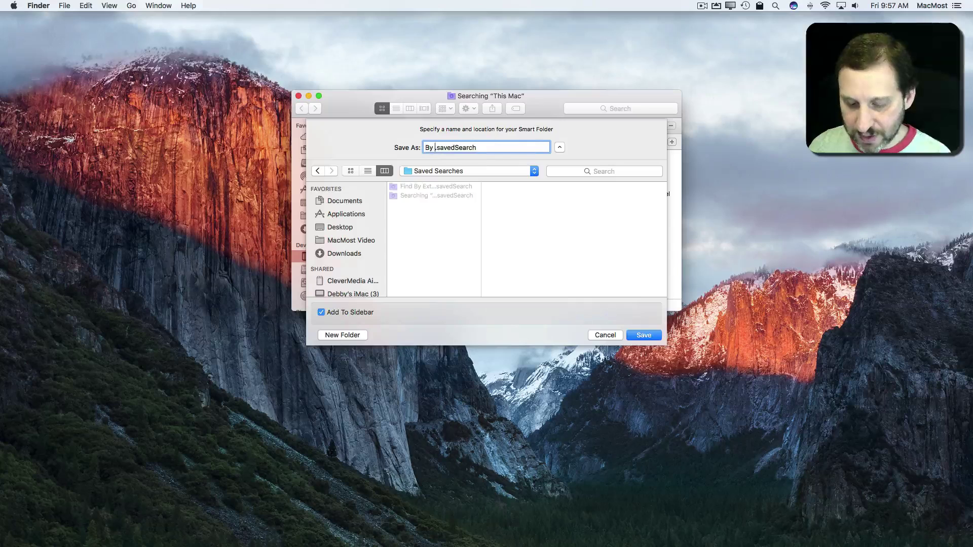
type("ension")
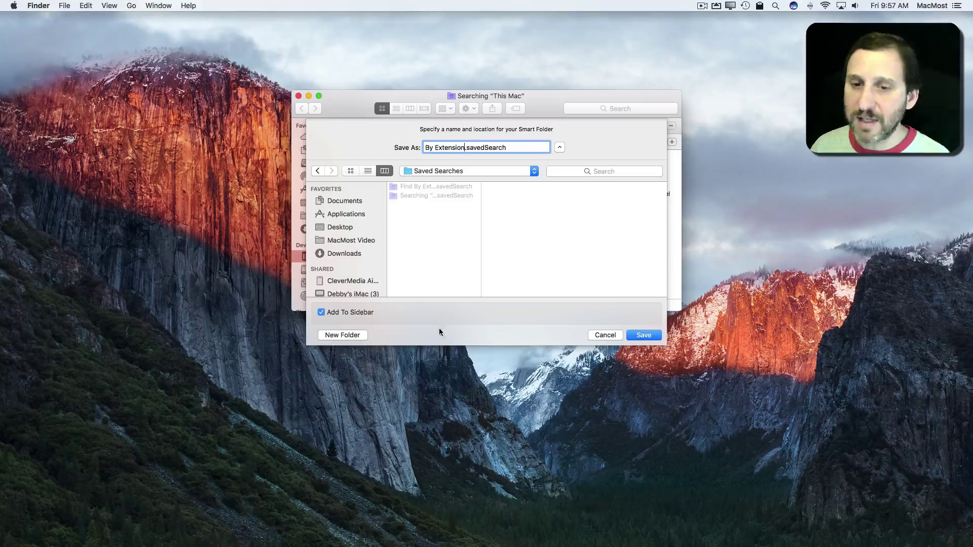
left_click(654, 339)
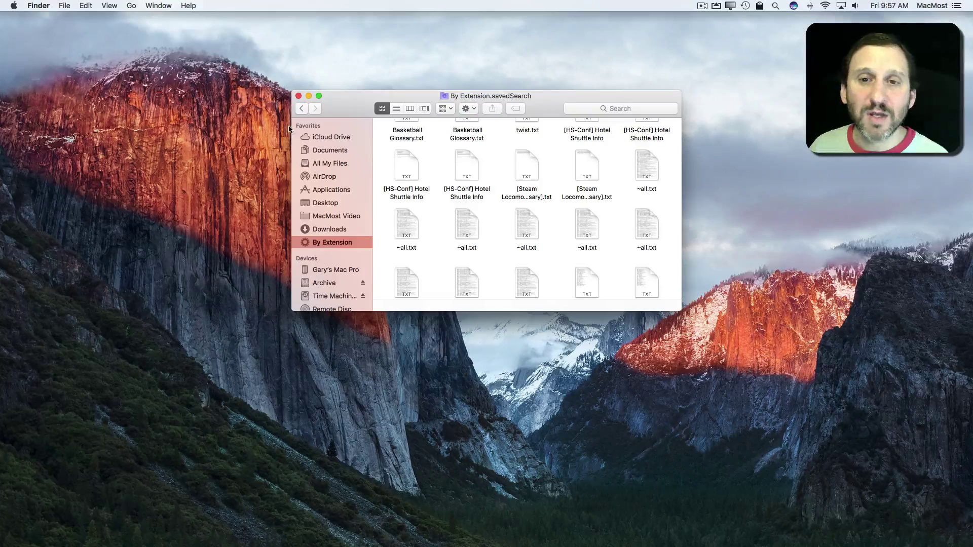
Step: Close the smart folder window, then view By Extension in a new Finder window
left_click(298, 96)
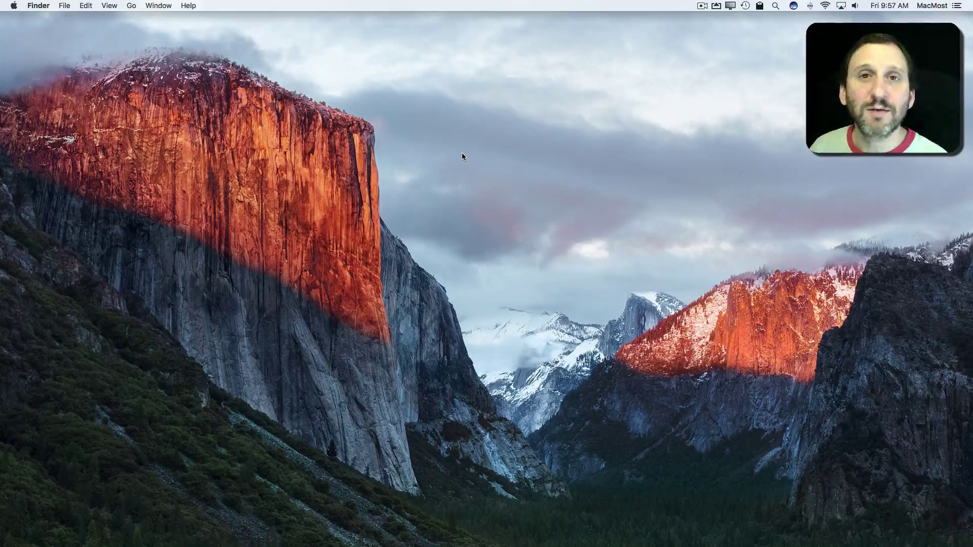
left_click(66, 6)
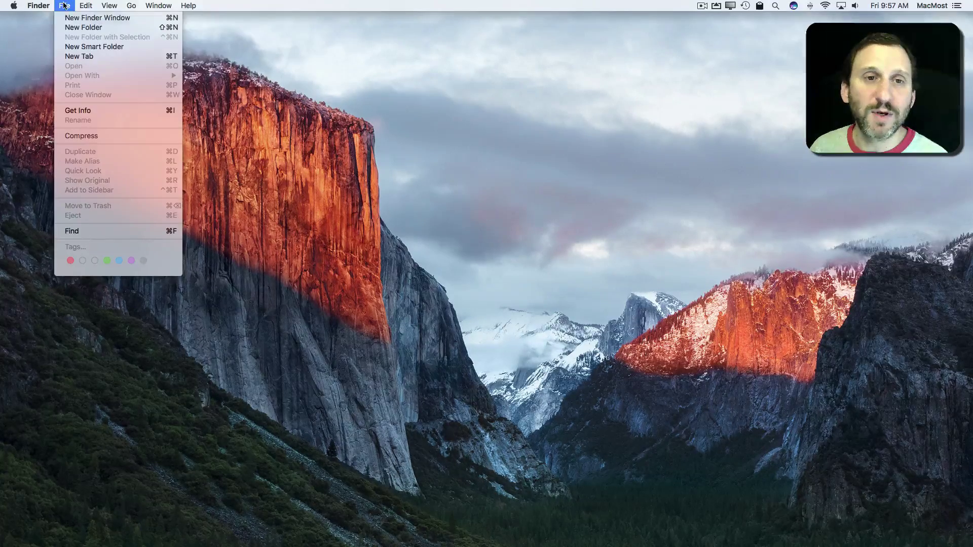
left_click(69, 18)
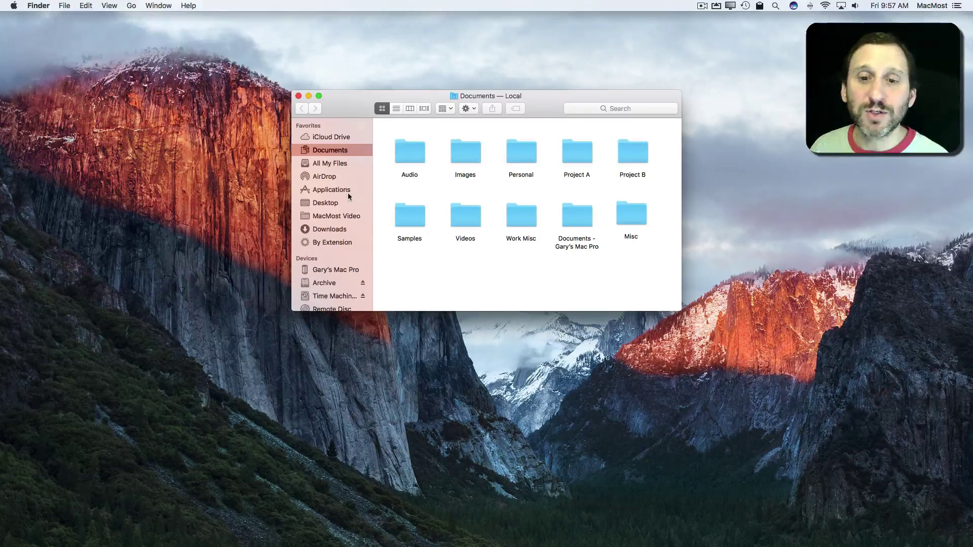
left_click(327, 243)
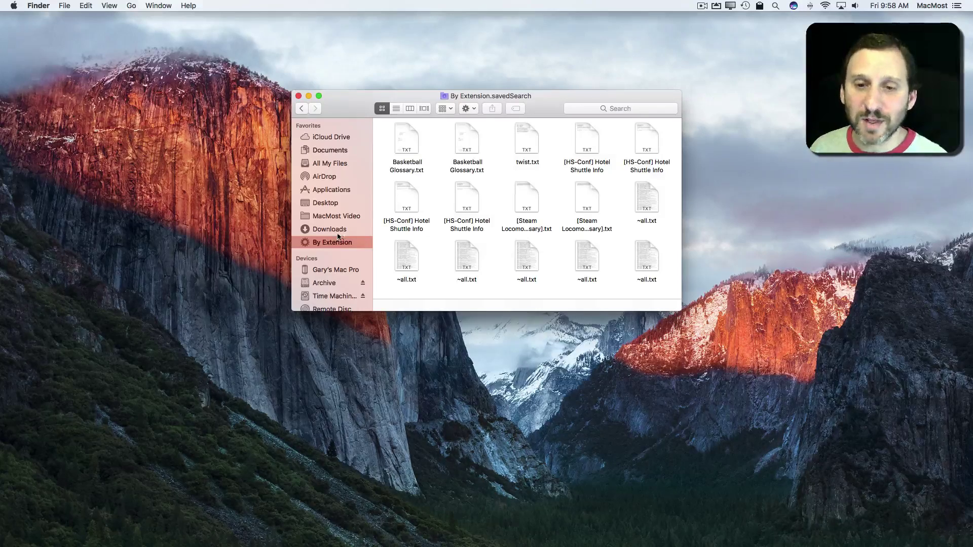
Step: Try doc instead of txt in By Extension's criteria, then close without saving
right_click(321, 244)
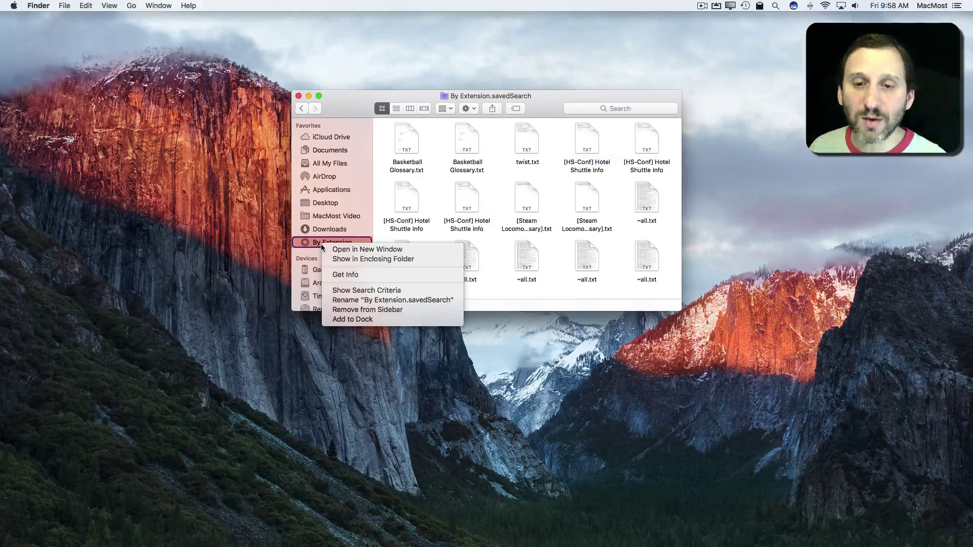
left_click(353, 292)
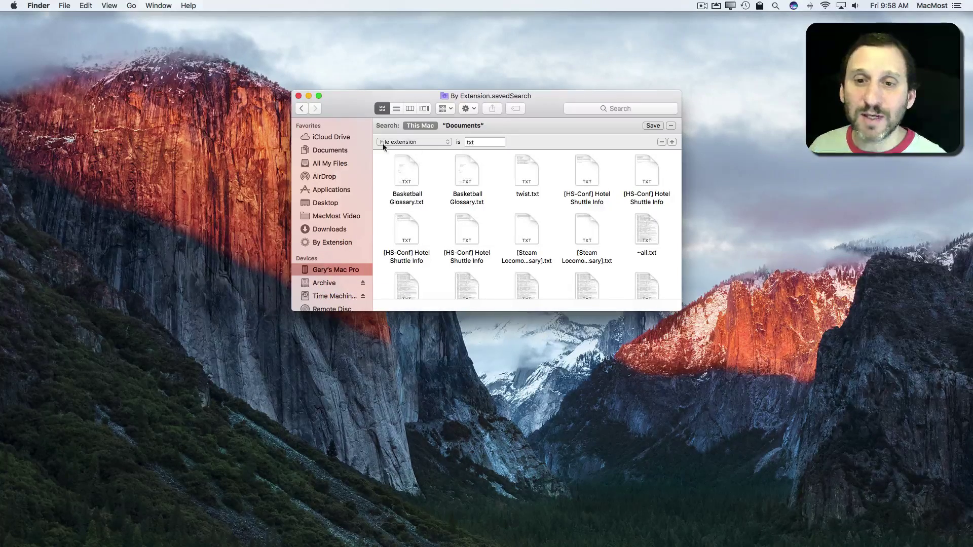
double_click(476, 144)
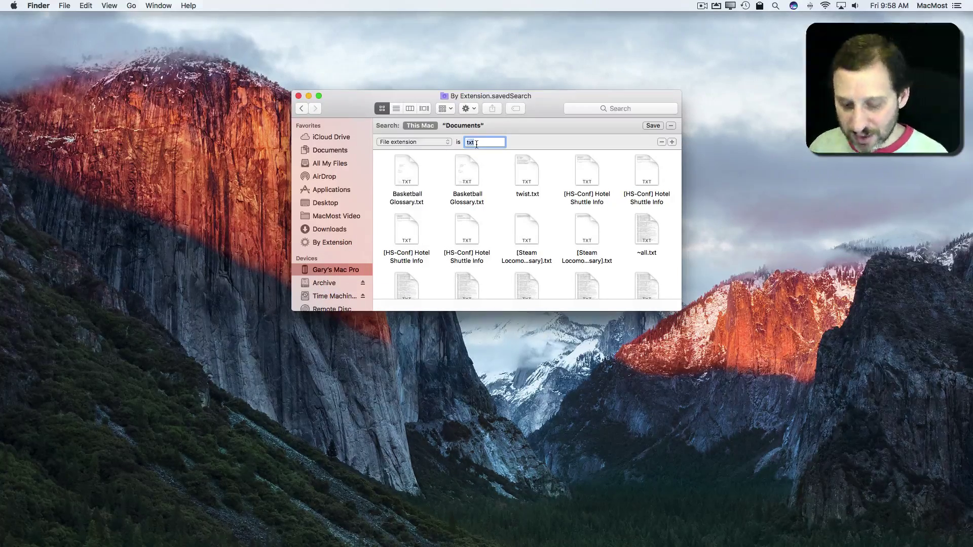
type("doc")
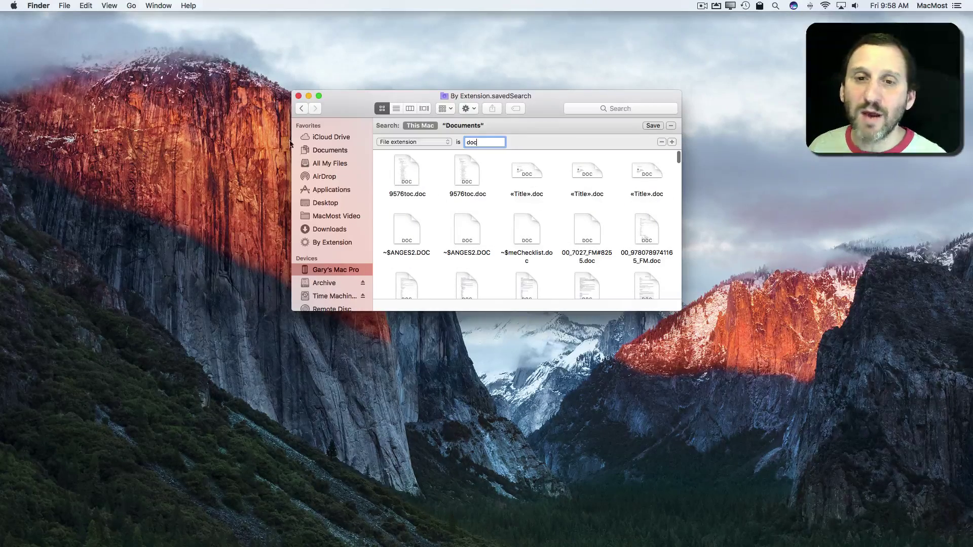
left_click(298, 96)
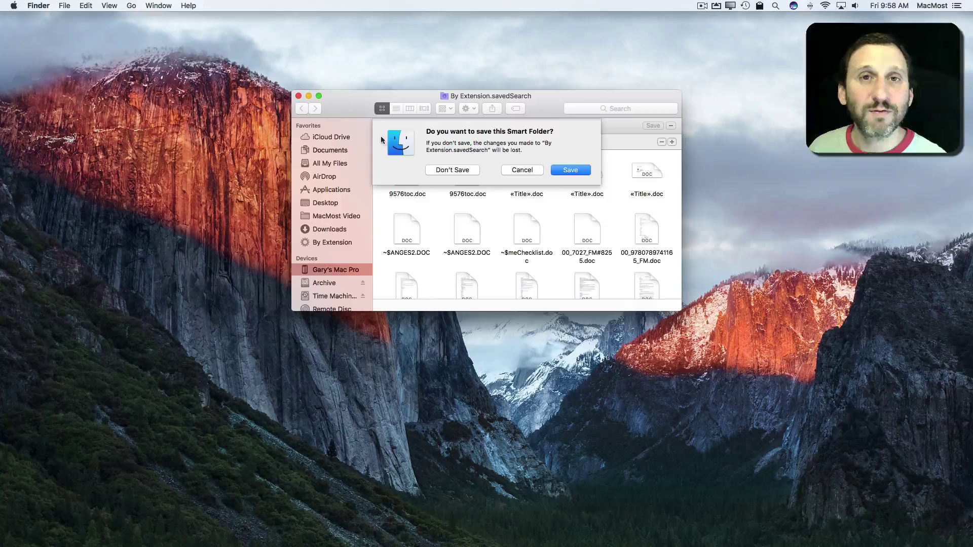
left_click(452, 171)
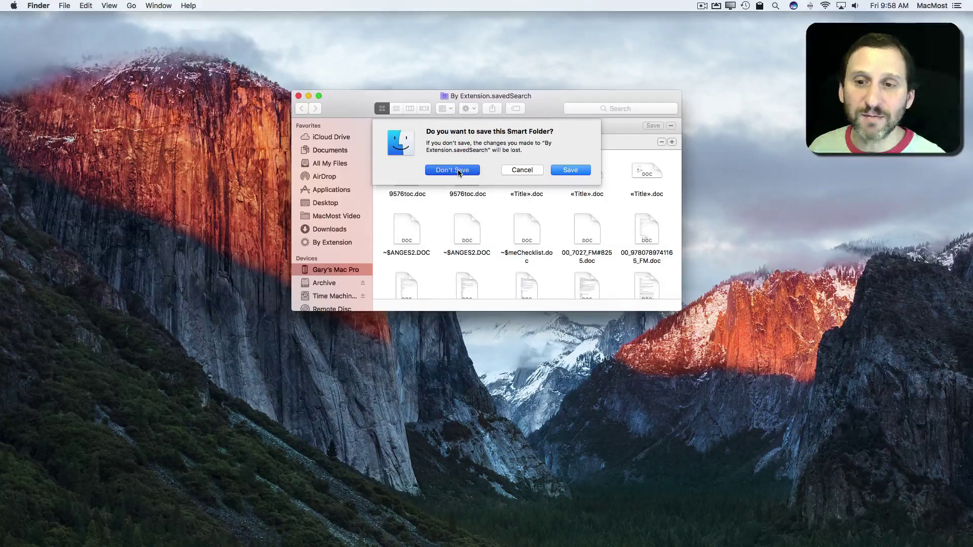
Step: Reopen By Extension in a new window and change its extension value to xls
left_click(64, 5)
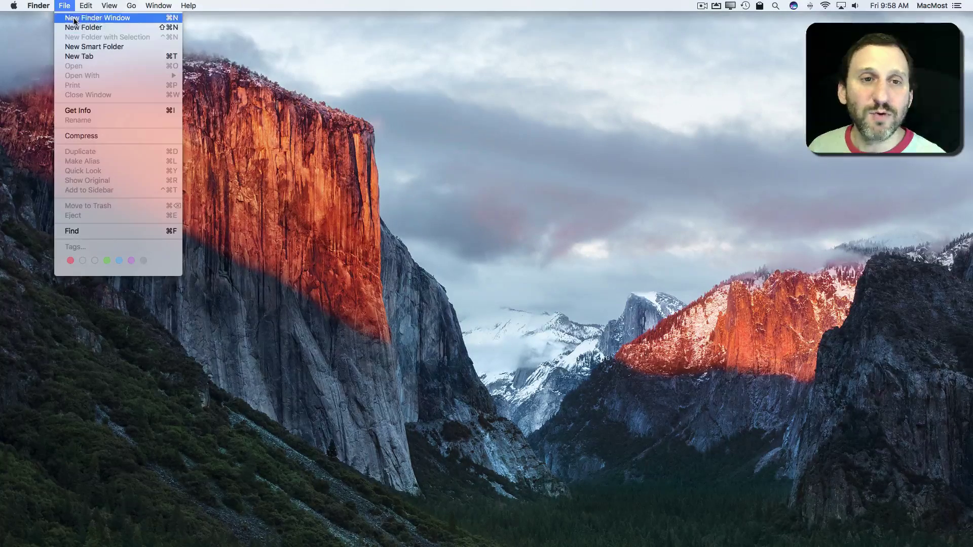
left_click(74, 21)
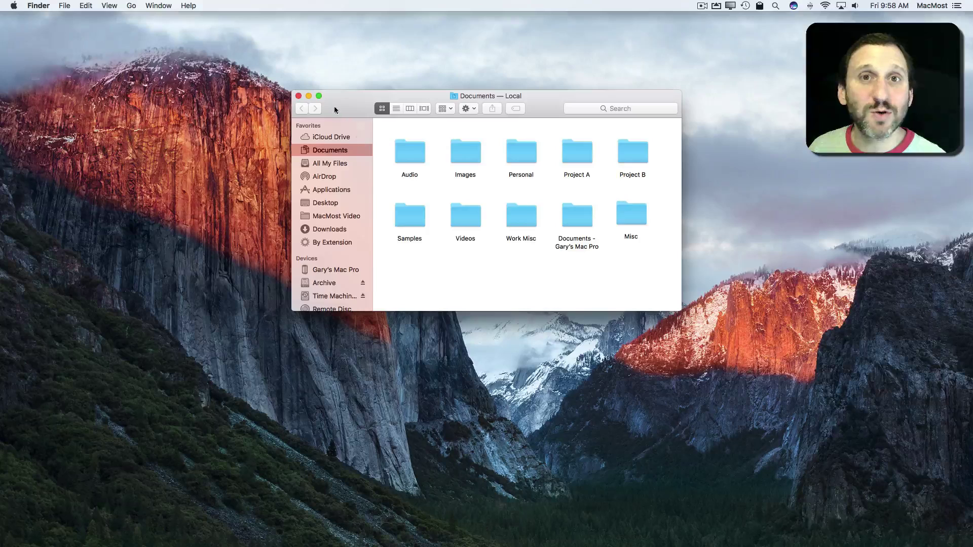
left_click(313, 242)
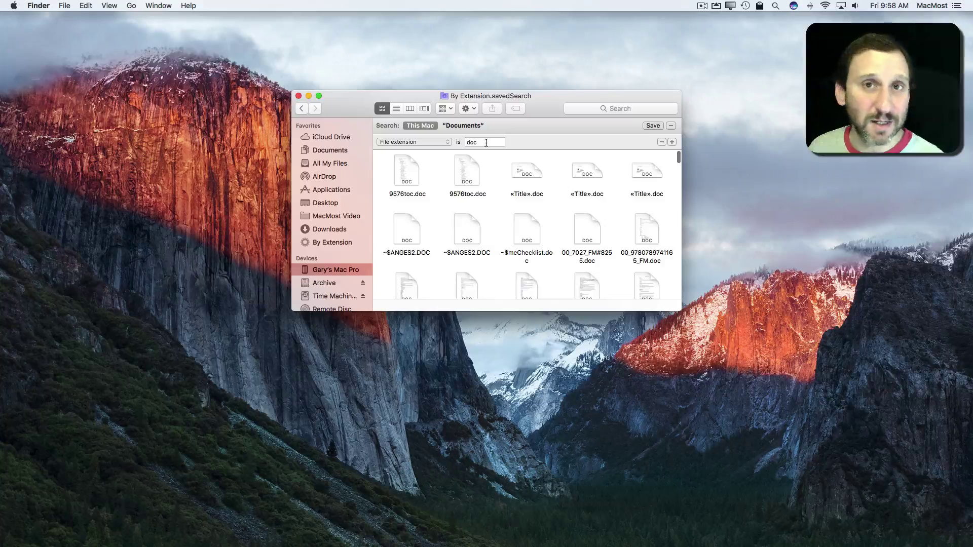
double_click(478, 142)
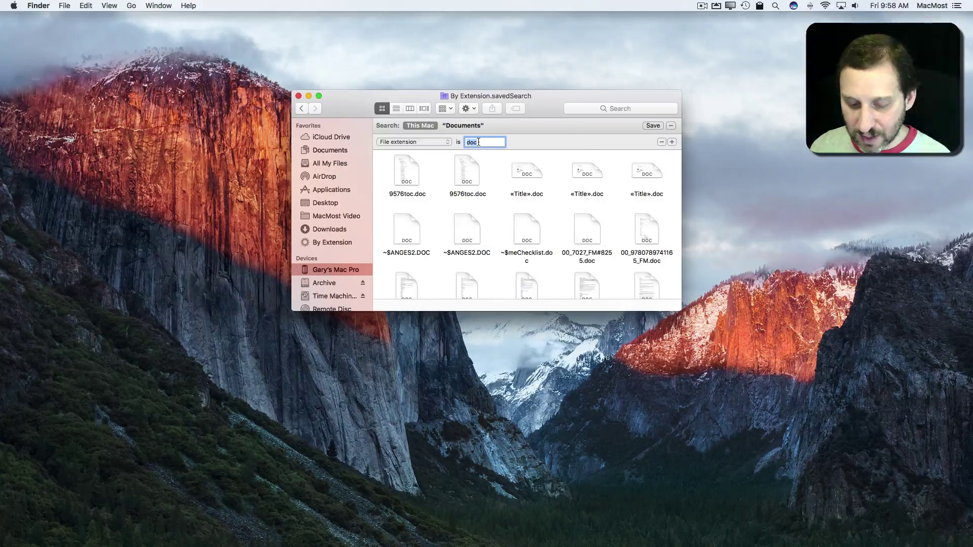
type("xls")
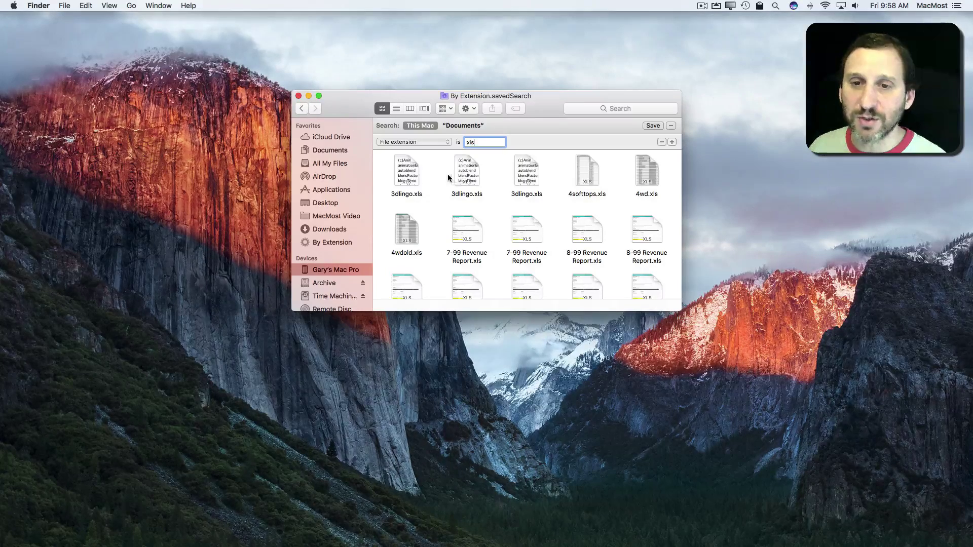
left_click(325, 203)
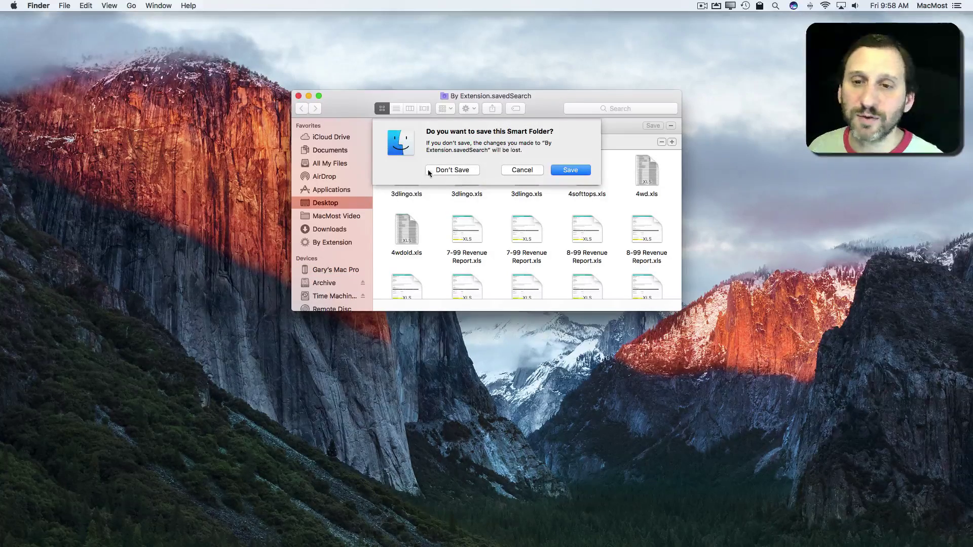
left_click(448, 173)
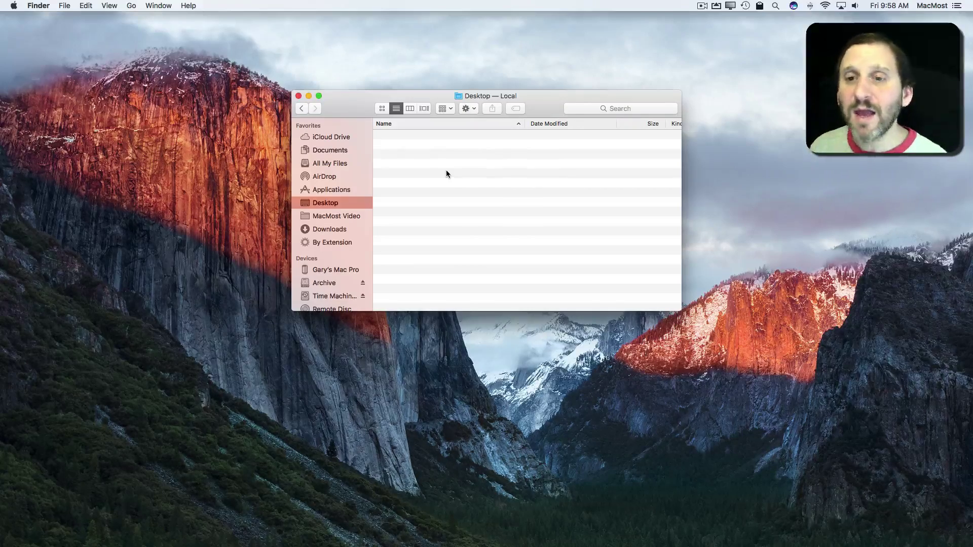
left_click(328, 245)
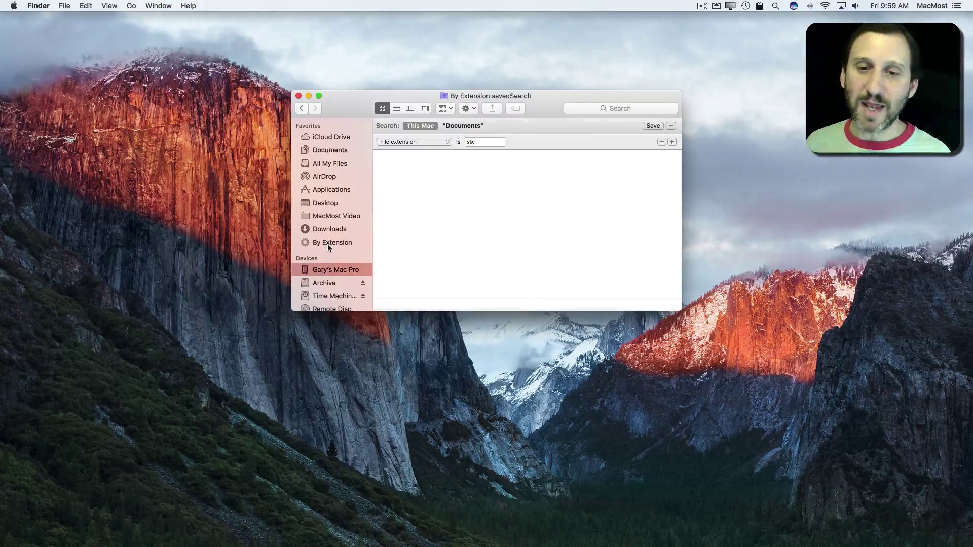